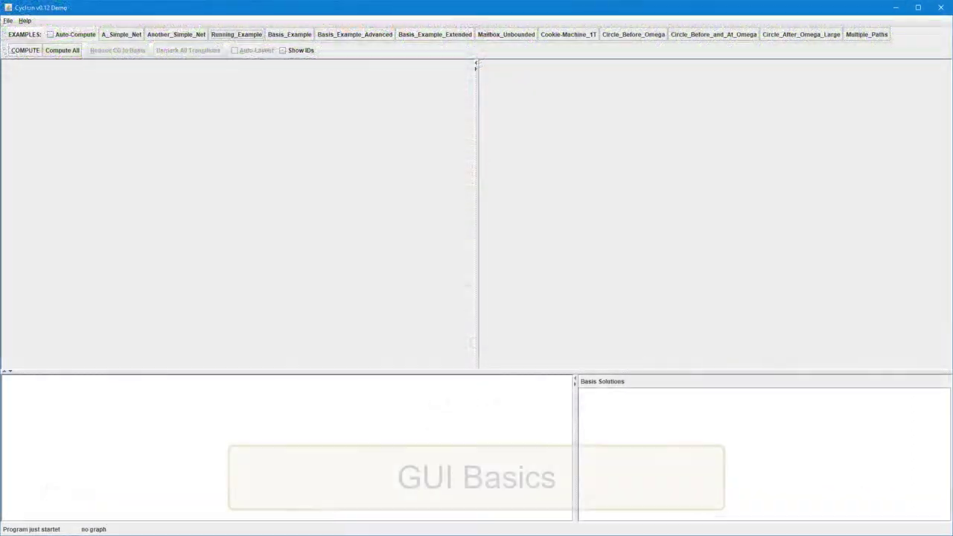
Select Running_Example.pnml in the file-open dialog listing the example nets.
left_click(8, 21)
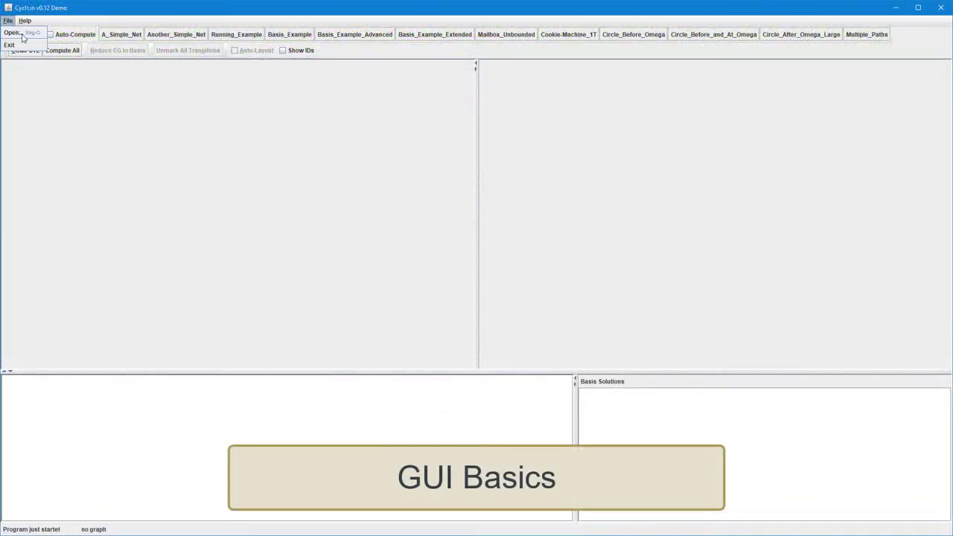
left_click(13, 33)
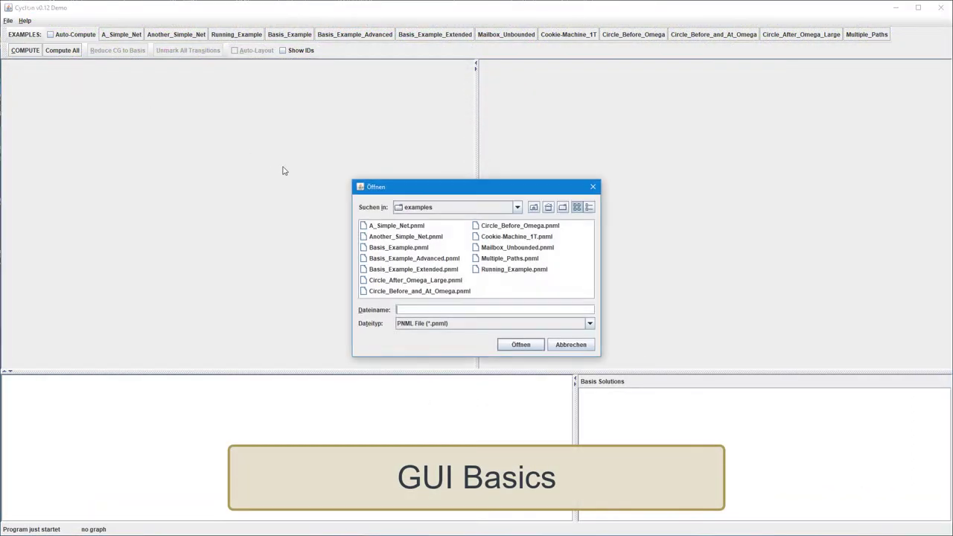
left_click(506, 269)
Open Running_Example.pnml, disable Auto-Layout, widen the graph pane, and reposition states (01ω00) and (00ω01).
left_click(514, 346)
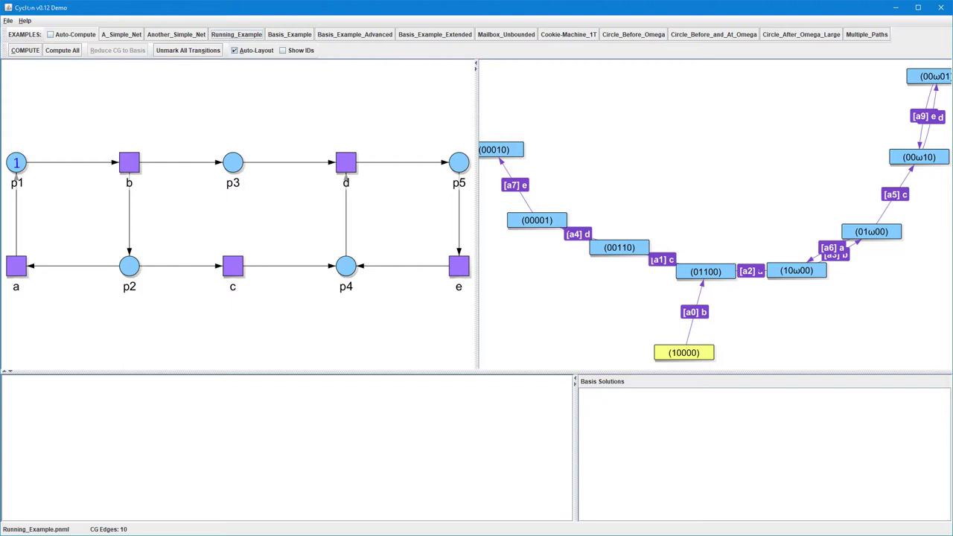
left_click(235, 51)
left_click_drag(476, 100, 347, 99)
left_click_drag(815, 230, 873, 268)
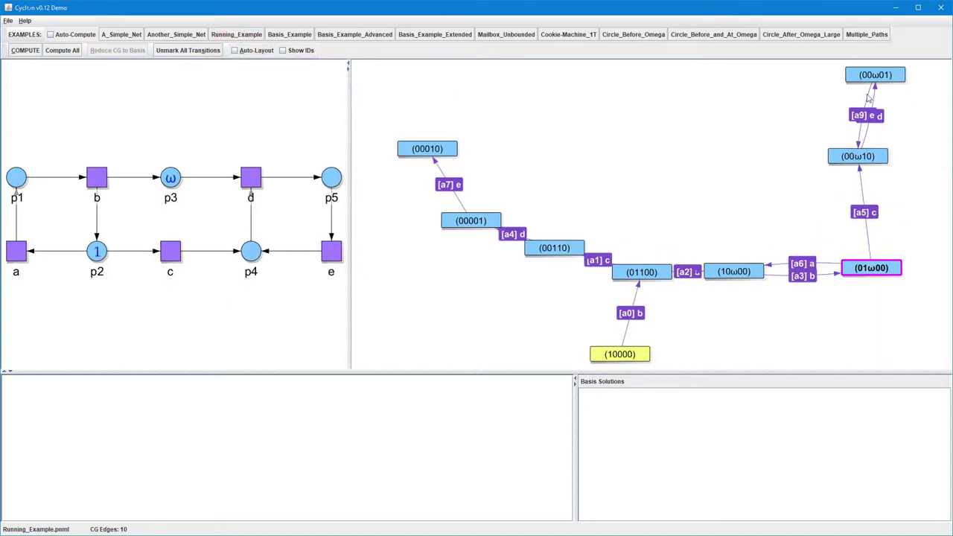
left_click_drag(868, 82, 748, 101)
left_click(592, 165)
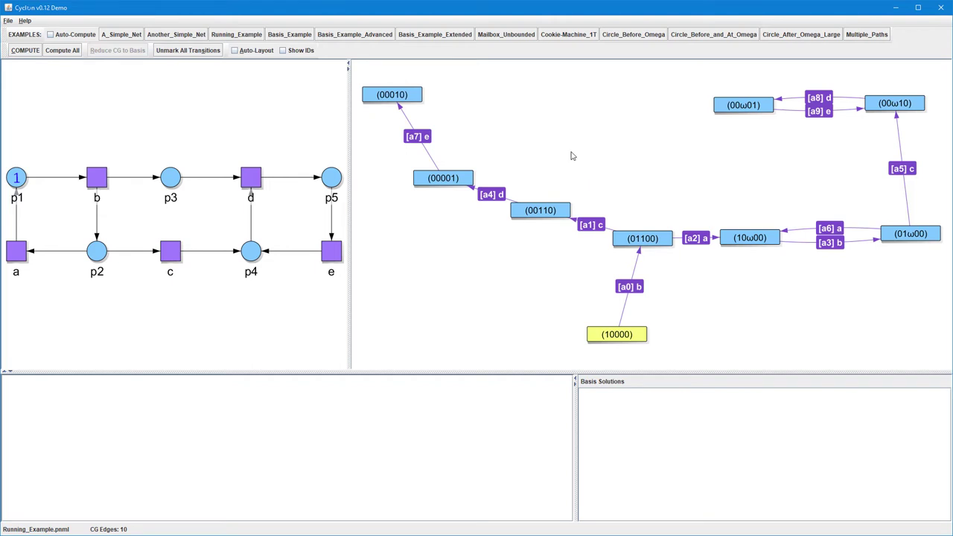
Mark transition e in the Petri net pane as forbidden.
left_click(330, 252)
Run COMPUTE for forbidden e, revealing strongly connected solution [[a3] b, [a6] a] in green.
left_click(25, 51)
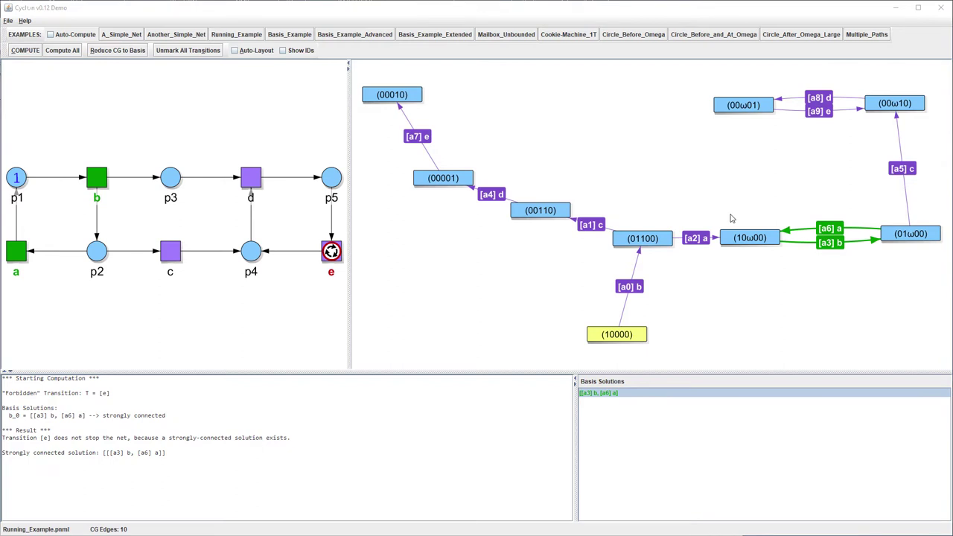
Show the net markings of states (10ω00), (01ω00), the initial state, and (01100).
left_click(739, 240)
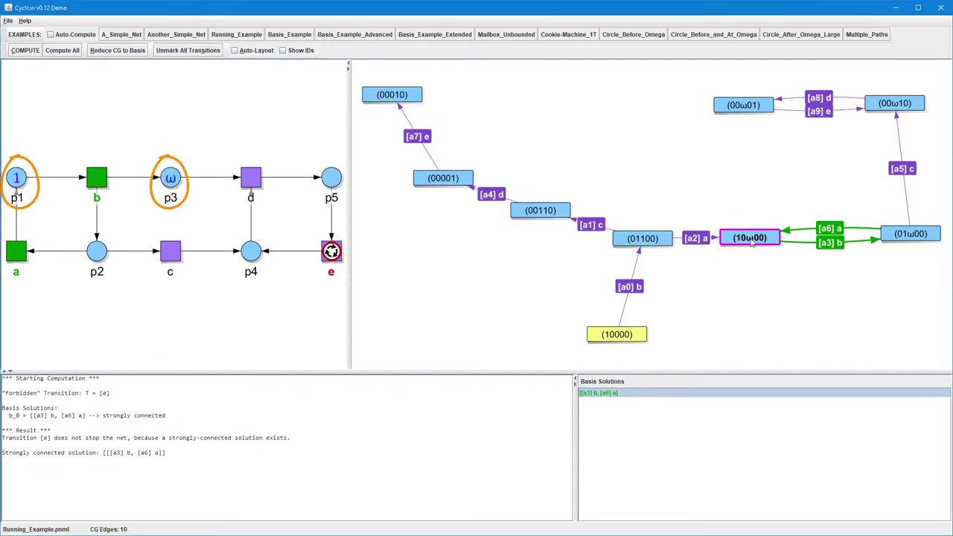
left_click(903, 236)
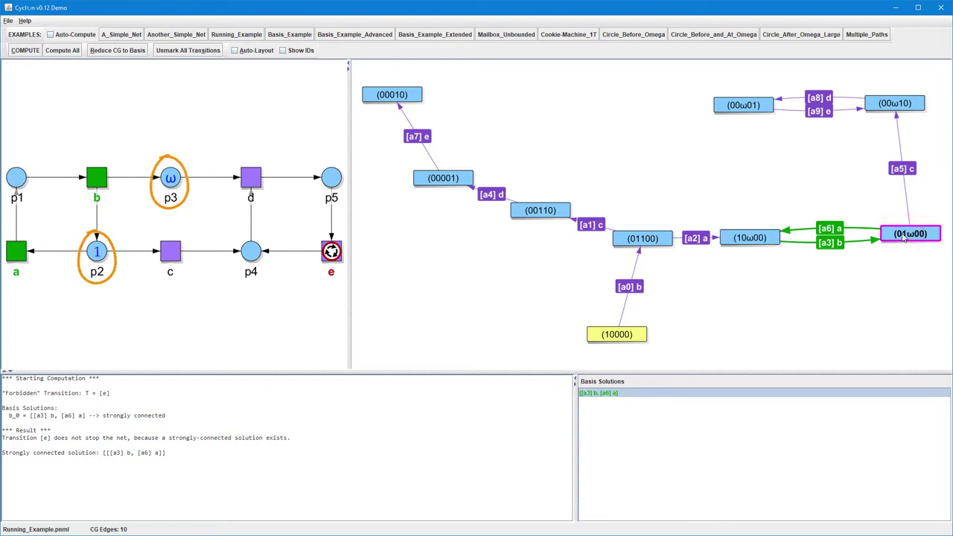
left_click(632, 336)
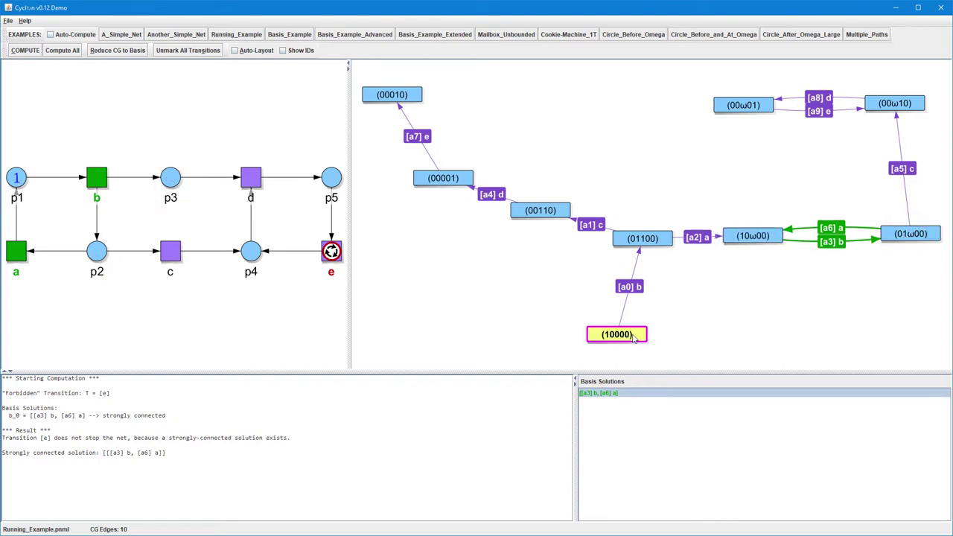
left_click(653, 239)
Alternate between the (10ω00) and (01ω00) markings, then clear the selection and all forbidden marks.
left_click(770, 237)
left_click(899, 235)
left_click(759, 239)
left_click(912, 233)
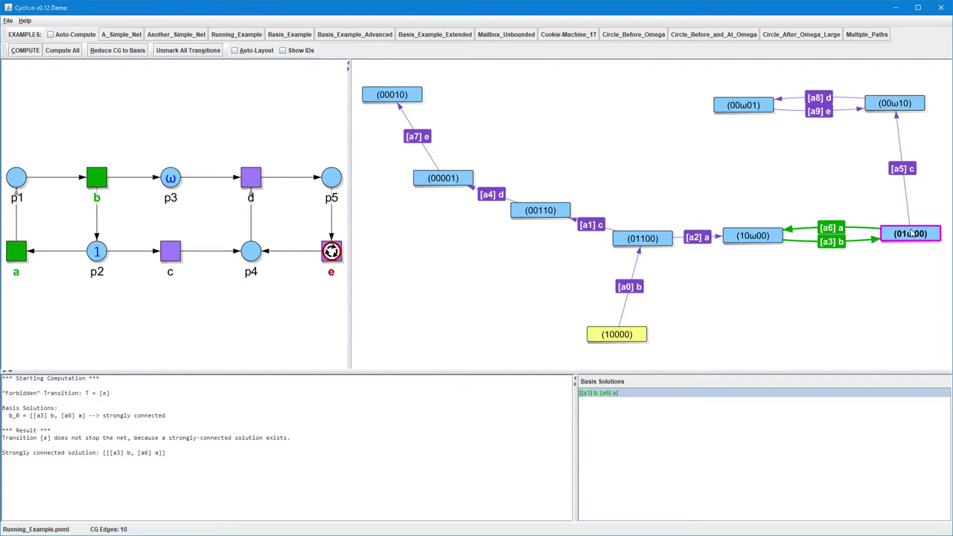
left_click(779, 237)
left_click(923, 235)
left_click(926, 235)
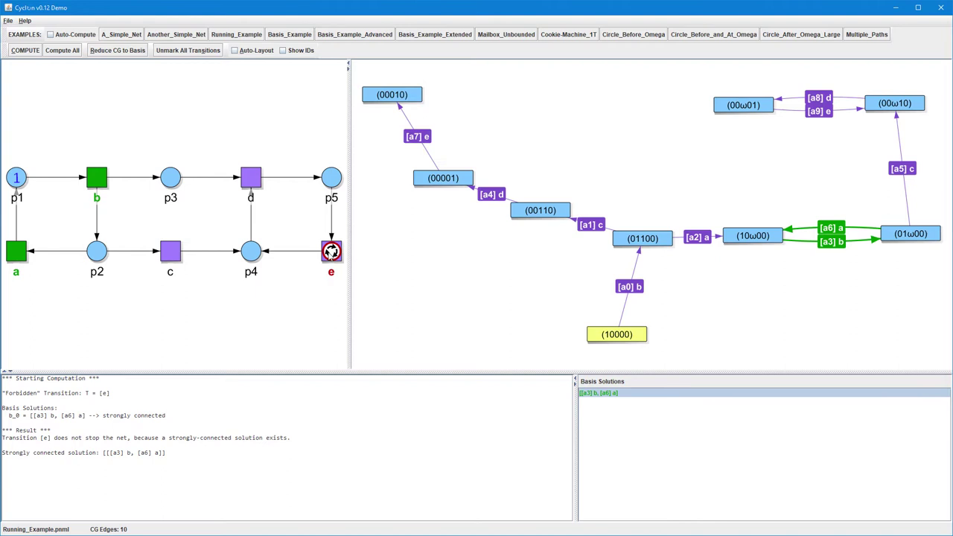
left_click(332, 251)
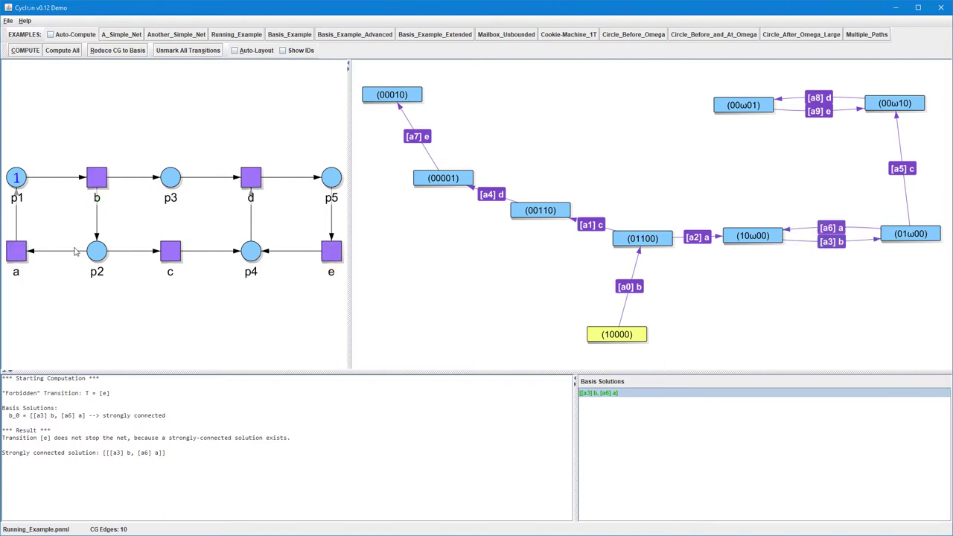
Forbid a and compute that it stops the net, then forbid transitions c, d and e.
left_click(16, 252)
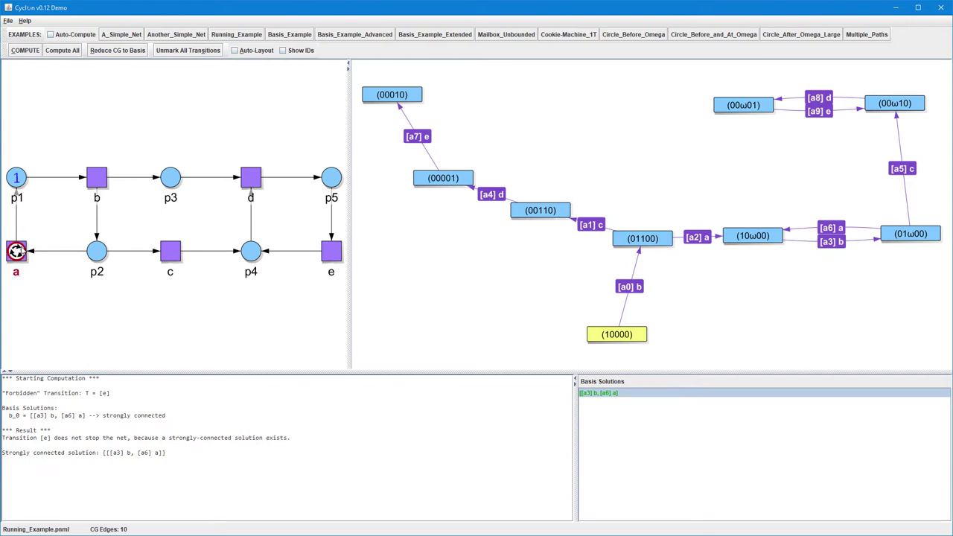
left_click(29, 51)
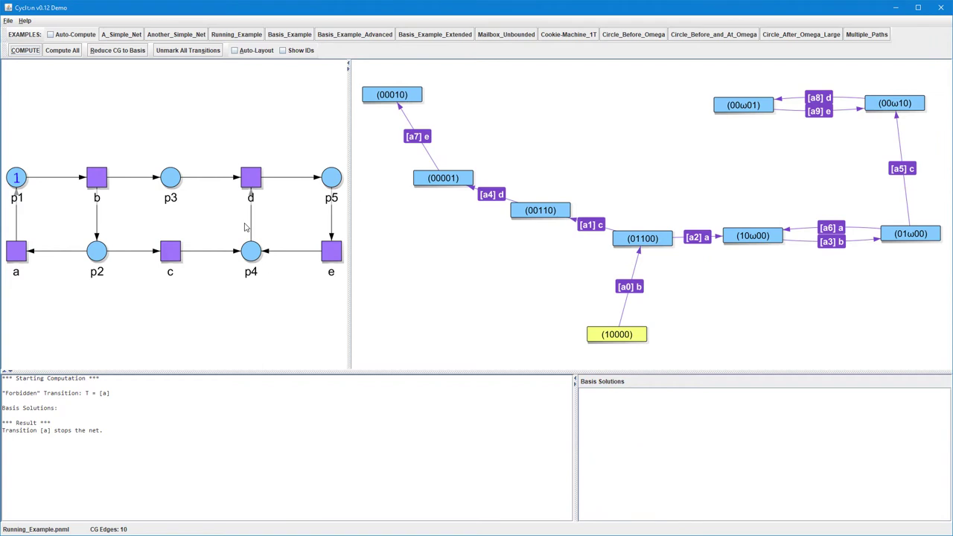
left_click(171, 251)
left_click(251, 177)
left_click(333, 252)
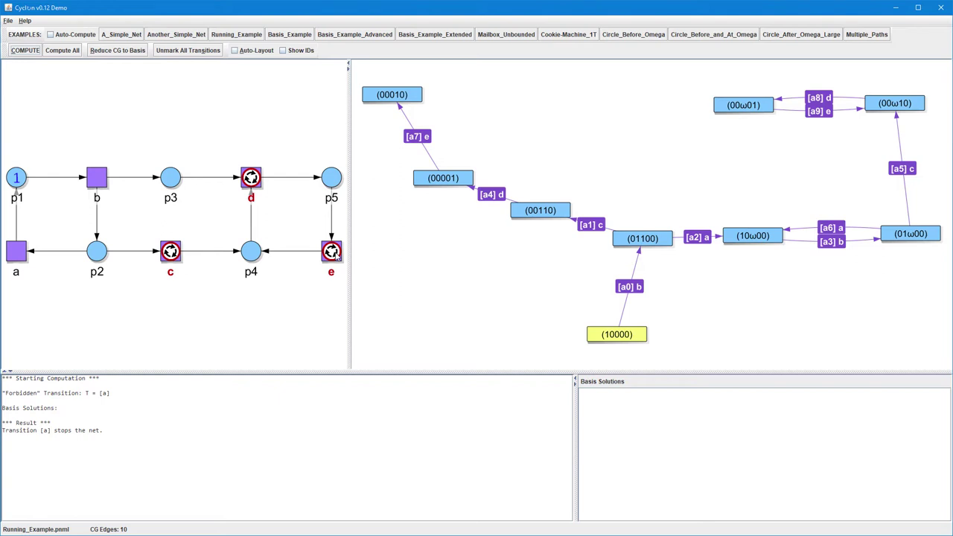
Compute with c, d and e forbidden, yielding strongly connected solution [[a3] b, [a6] a].
left_click(30, 52)
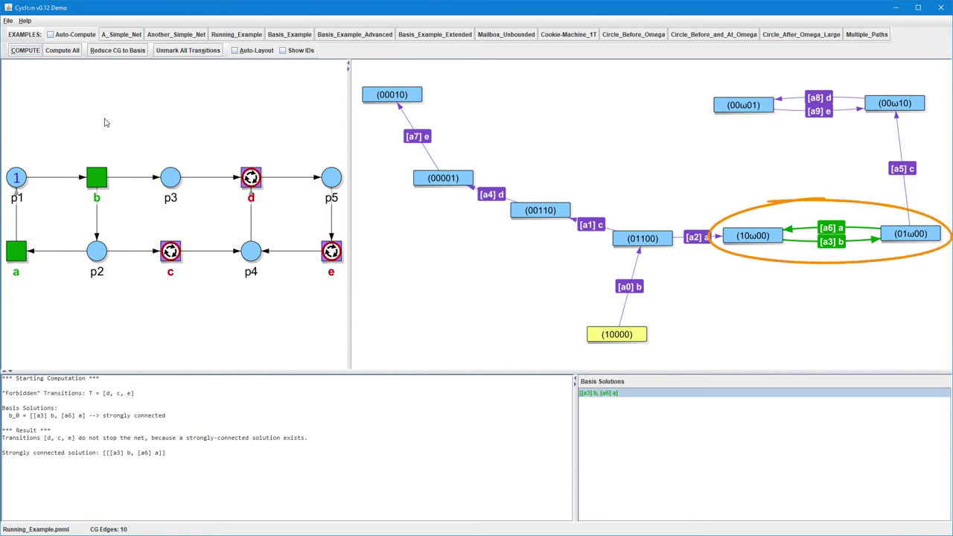
Run Compute All, showing a and b each stop the net while c, d and e do not.
left_click(64, 50)
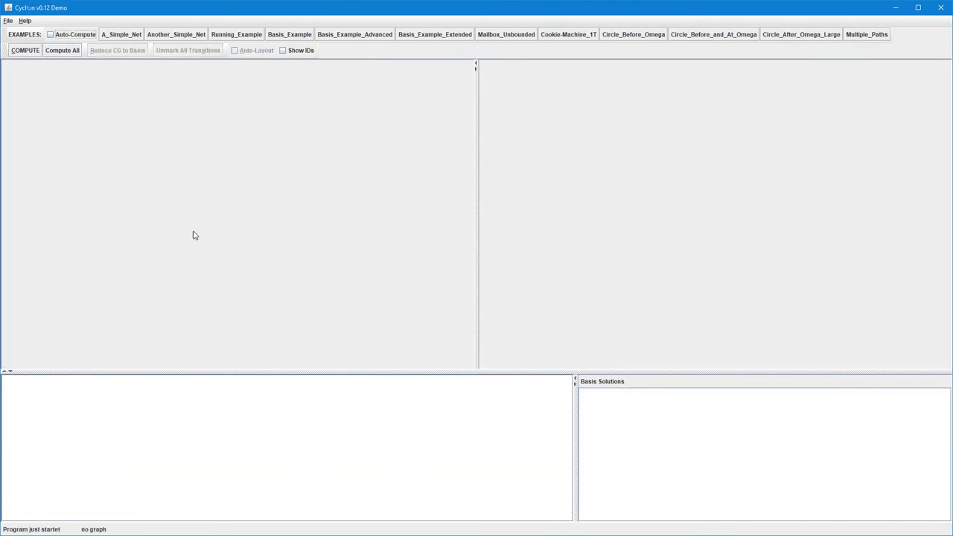
Open the Basis_Example.pnml example net.
left_click(8, 20)
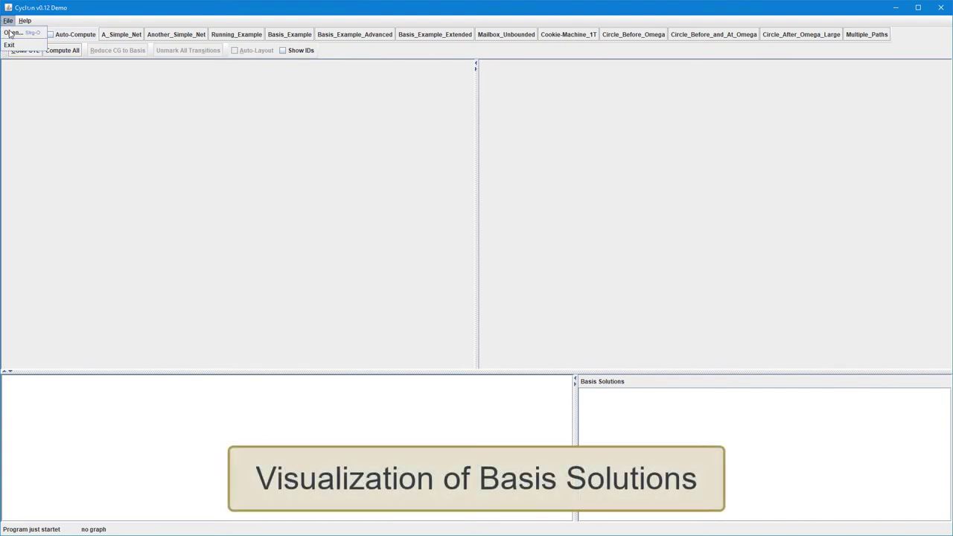
left_click(22, 32)
left_click(399, 247)
left_click(511, 344)
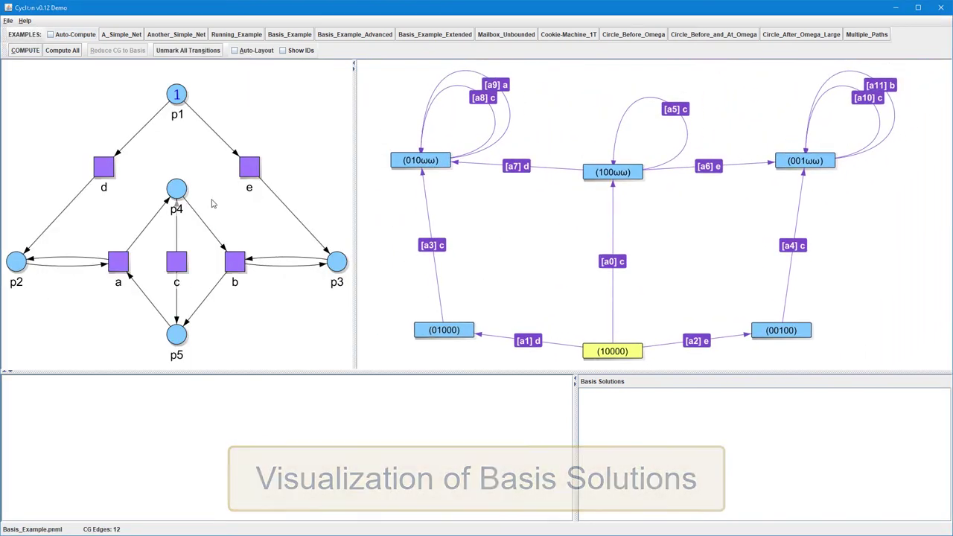
Forbid c, compute and highlight basis solution [[a9] a, [a11] b], then forbid a instead.
left_click(181, 262)
left_click(30, 50)
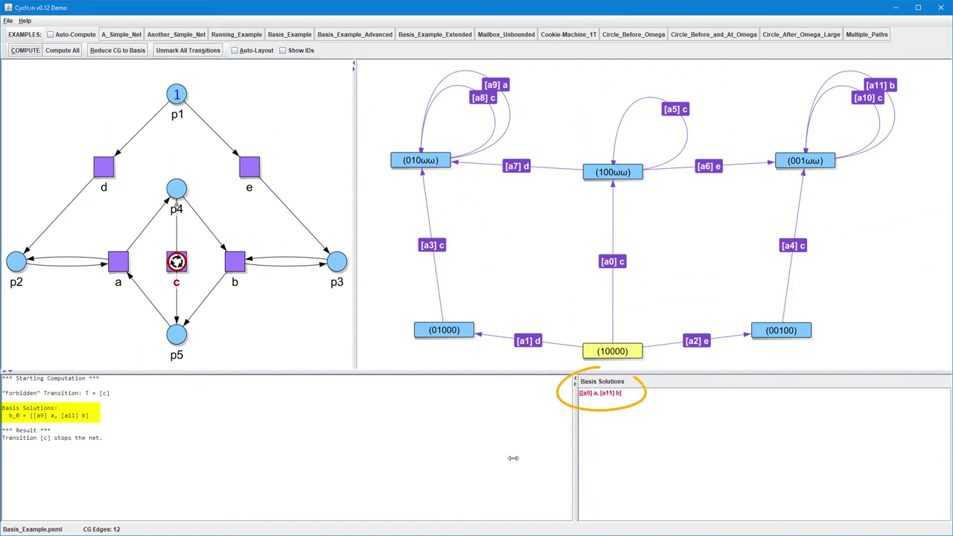
left_click(604, 394)
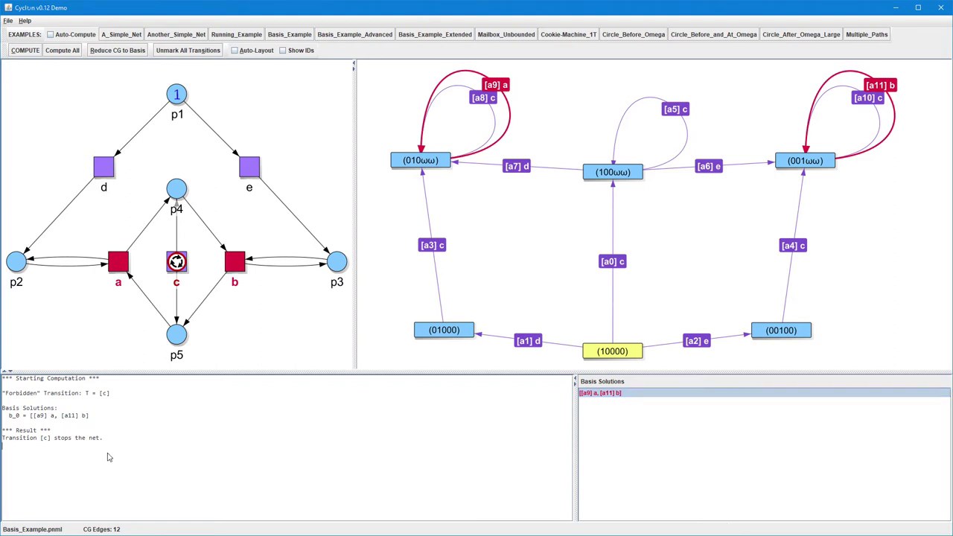
left_click(160, 270)
left_click(121, 267)
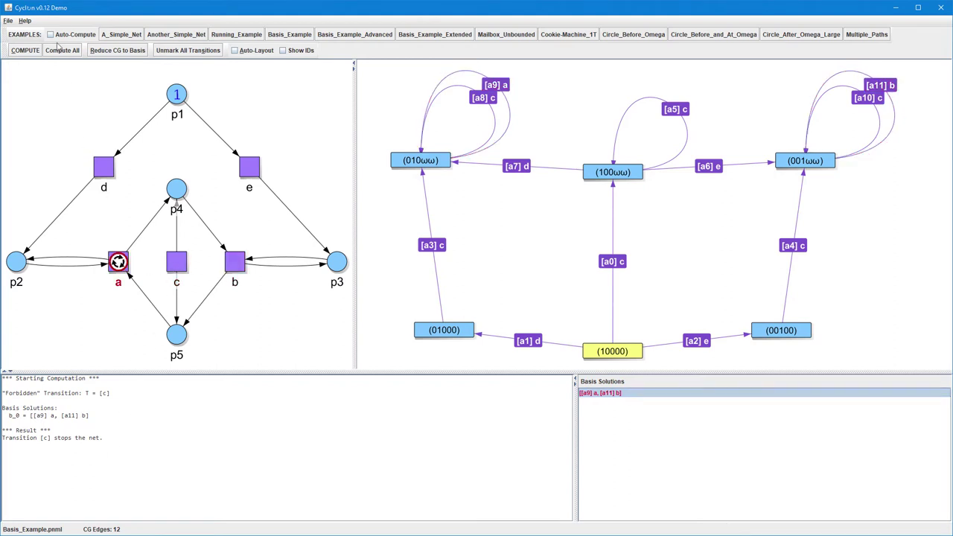
Compute with a forbidden, yielding strongly connected solution [[a5] c], so a doesn't stop the net.
left_click(25, 50)
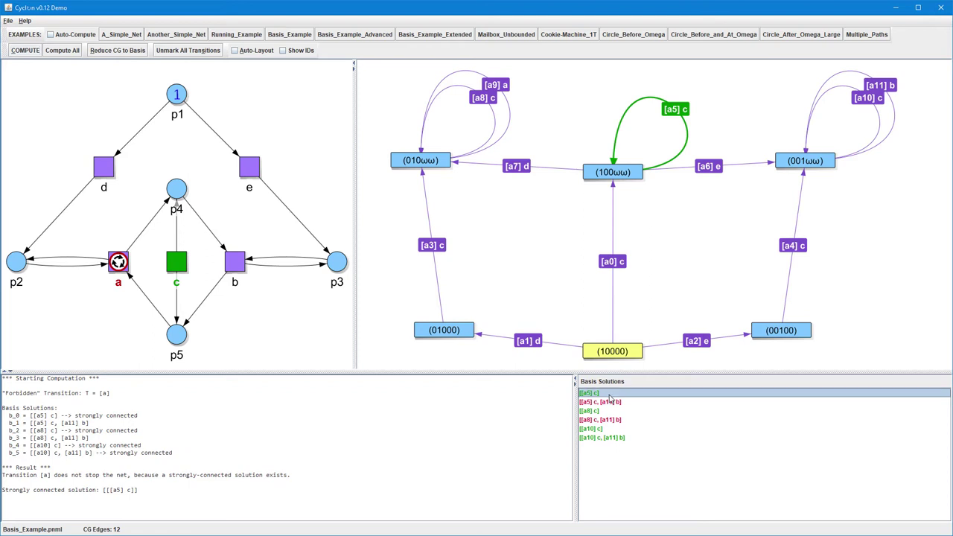
Display each basis solution in turn: [[a5] c, [a11] b], [[a8] c], [[a8] c, [a11] b], [[a10] c], [[a10] c, [a11] b].
left_click(608, 402)
left_click(603, 411)
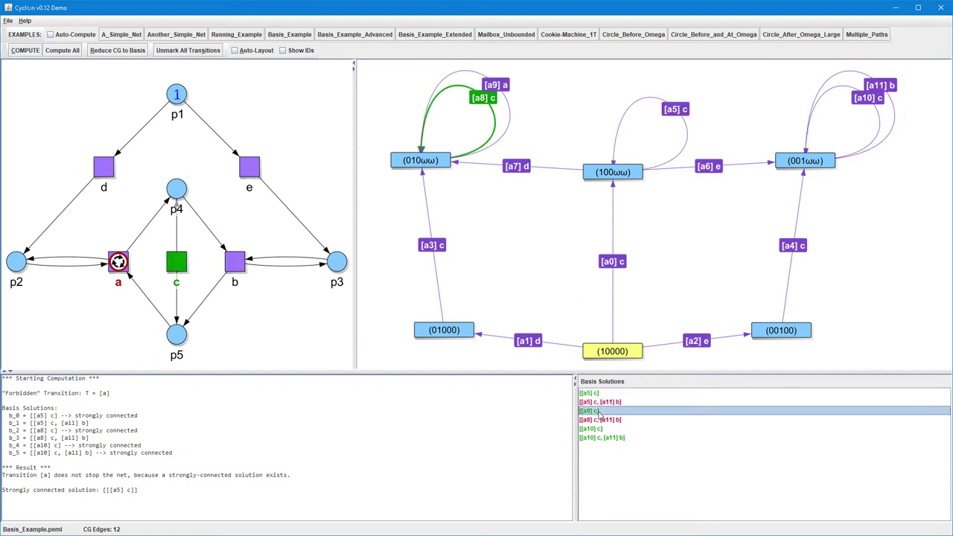
left_click(604, 421)
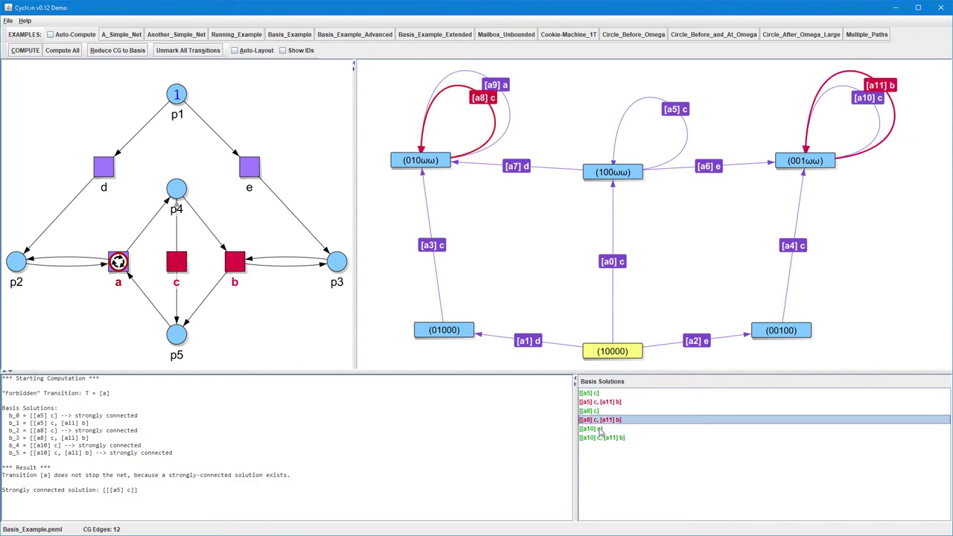
left_click(601, 430)
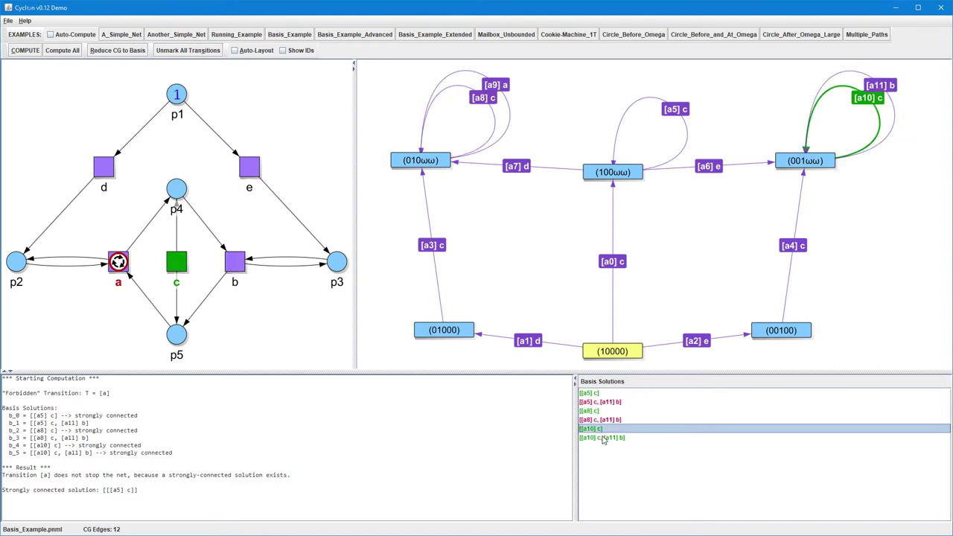
left_click(603, 438)
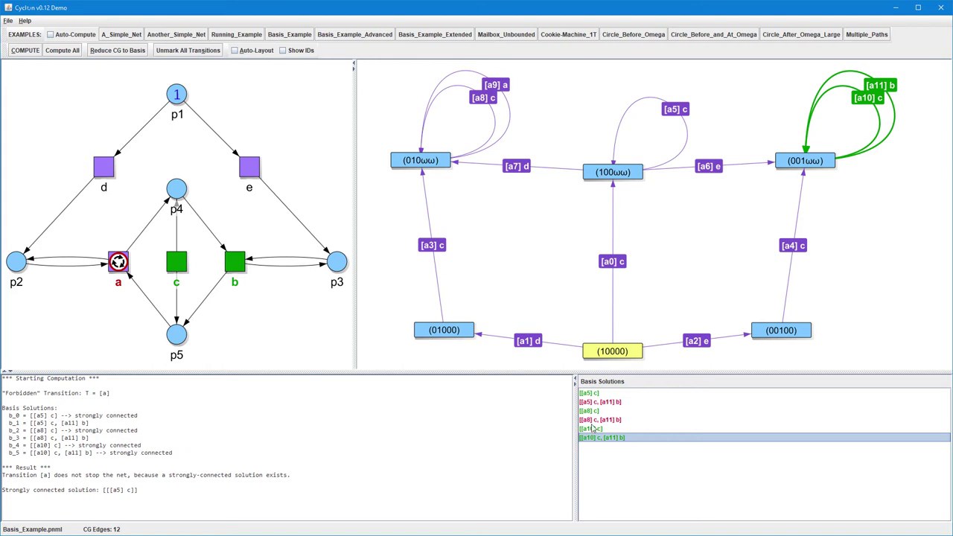
Highlight the [[a10] c] and [[a5] c] solutions together, then open the File menu.
left_click(590, 429, "ctrl")
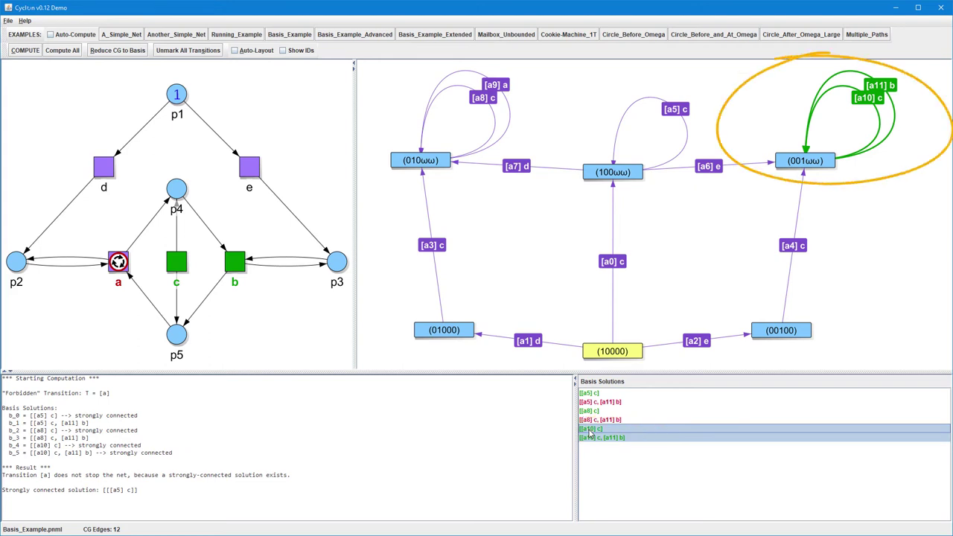
left_click(599, 395, "ctrl")
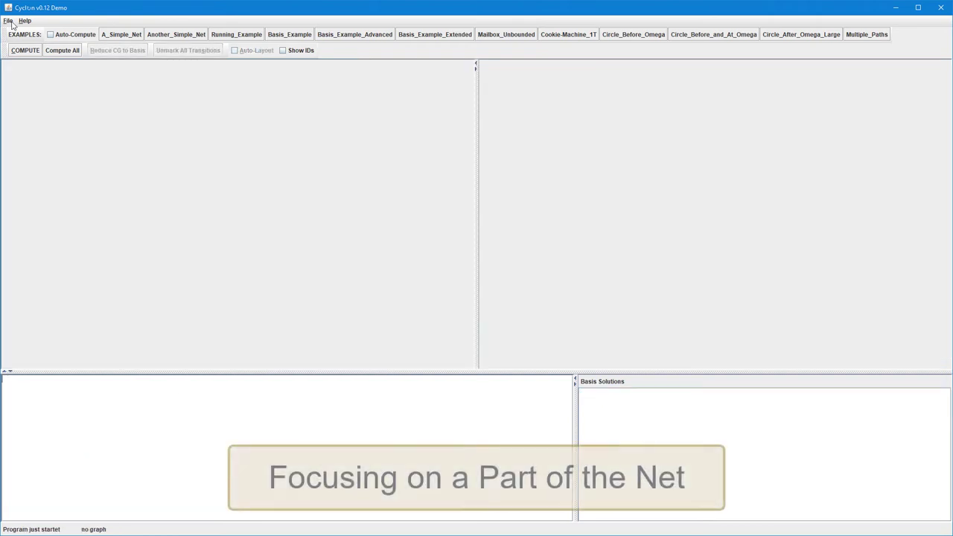
left_click(8, 20)
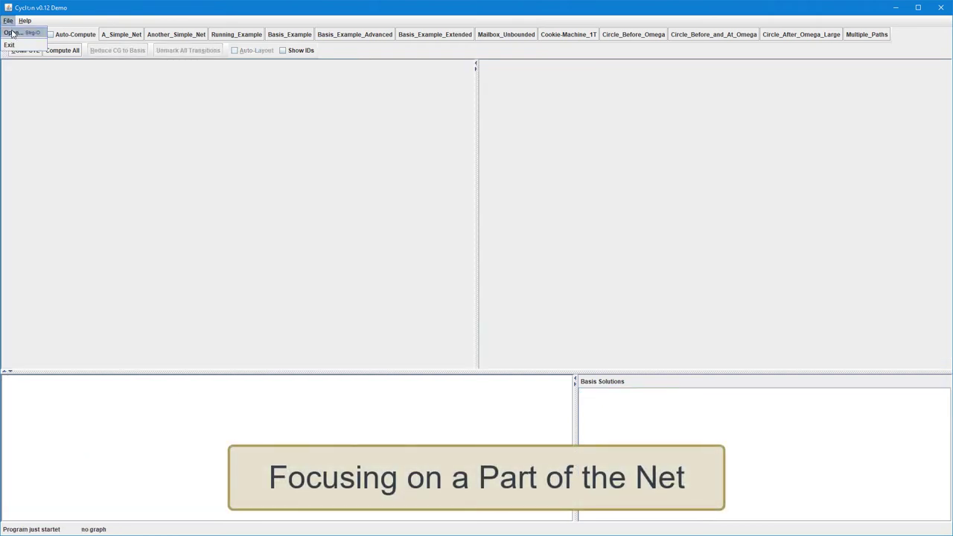
Load Basis_Example_Extended and drag the divider to resize the net and graph panels.
left_click(13, 34)
left_click(418, 269)
left_click(522, 345)
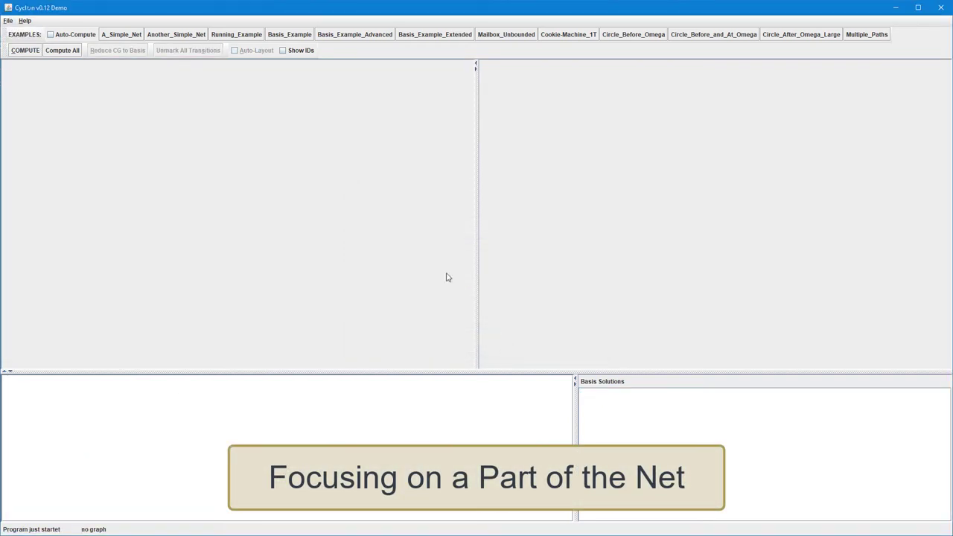
left_click_drag(477, 185, 406, 183)
left_click(265, 51)
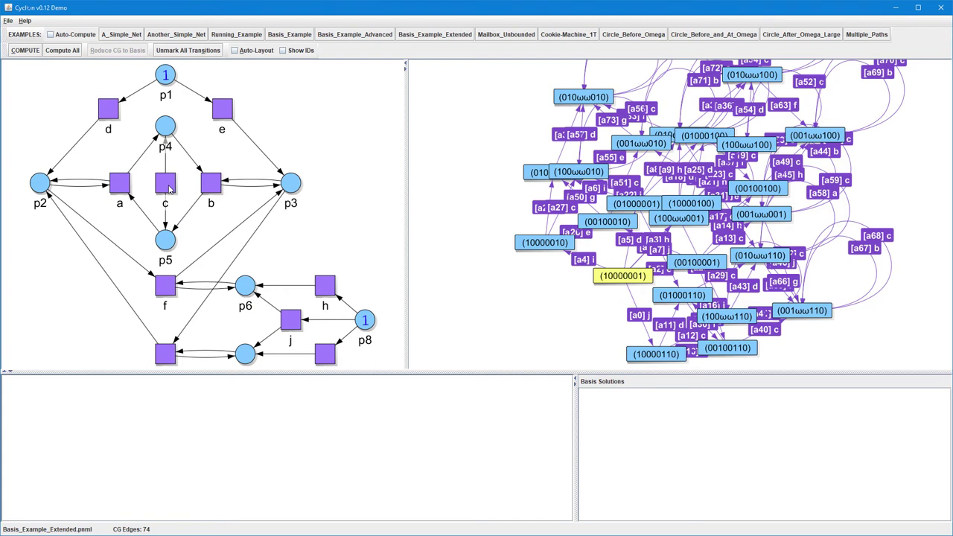
Forbid transition c, put a and b in the 'or' group, and compute the basis solutions.
left_click(166, 185)
left_click(120, 183)
left_click(211, 187)
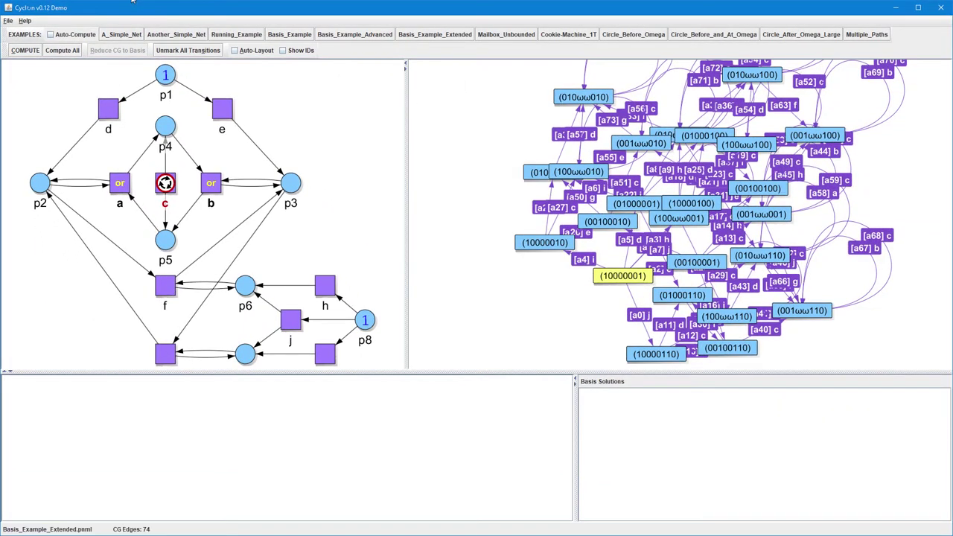
left_click(21, 54)
left_click(21, 53)
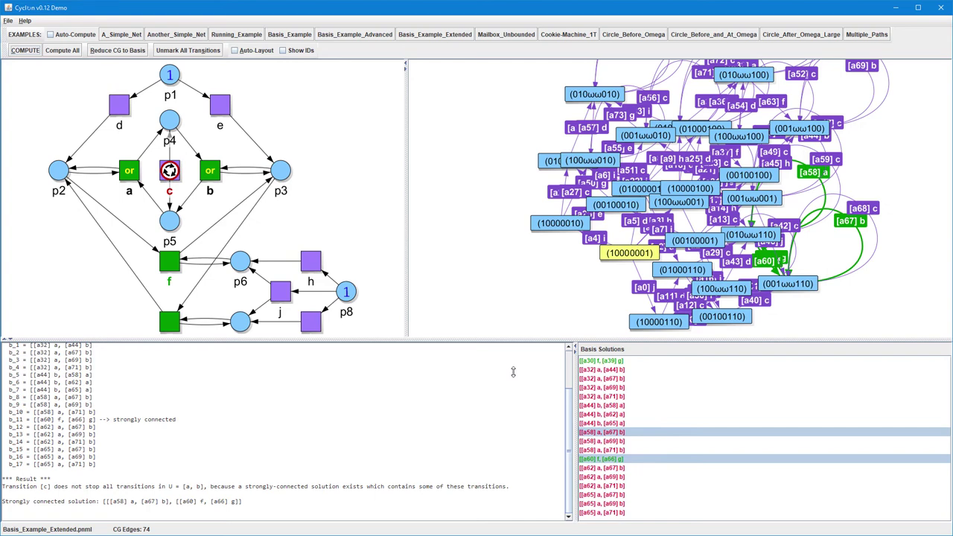
Reduce the coverability graph to its basis, showing the a58, a67, a60, a66 solution in green.
left_click(113, 52)
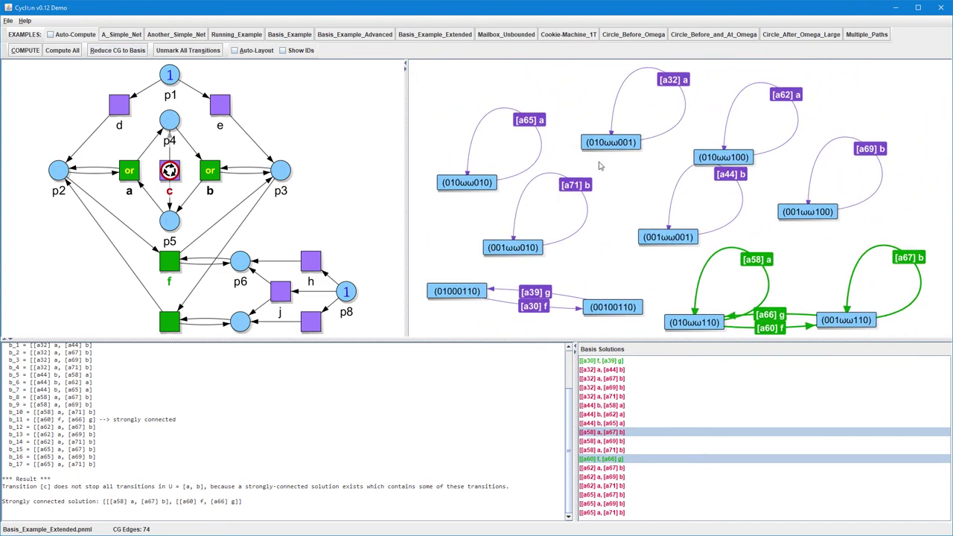
mouse_move(690, 315)
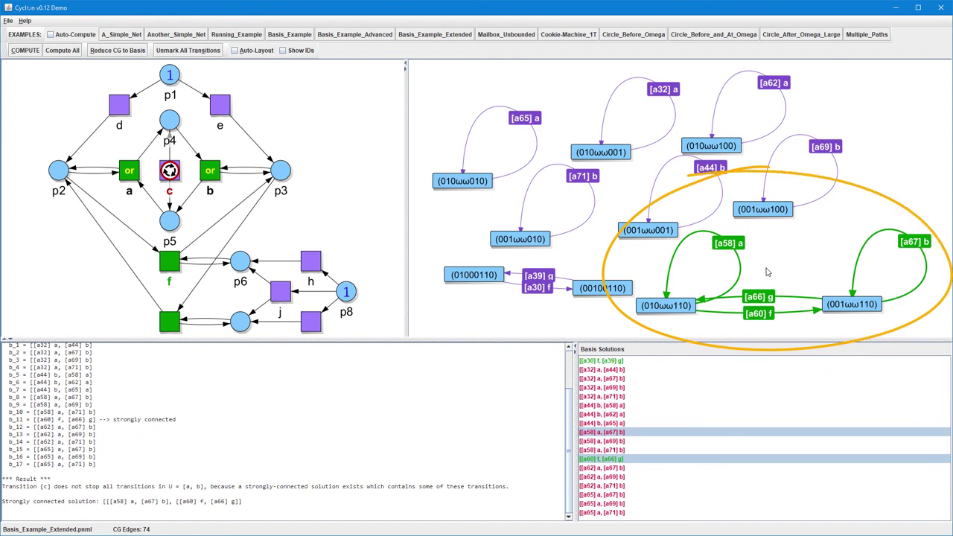
left_click(598, 460)
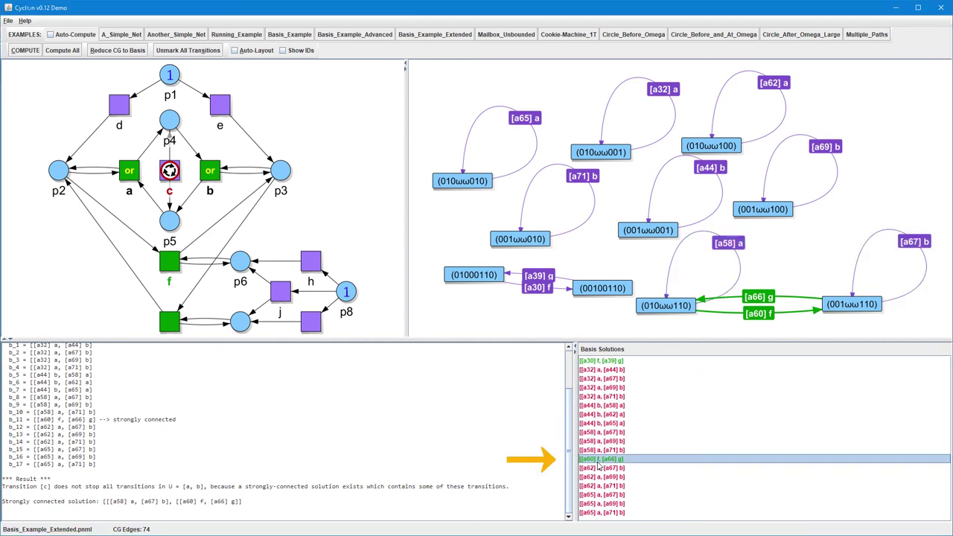
left_click(600, 433)
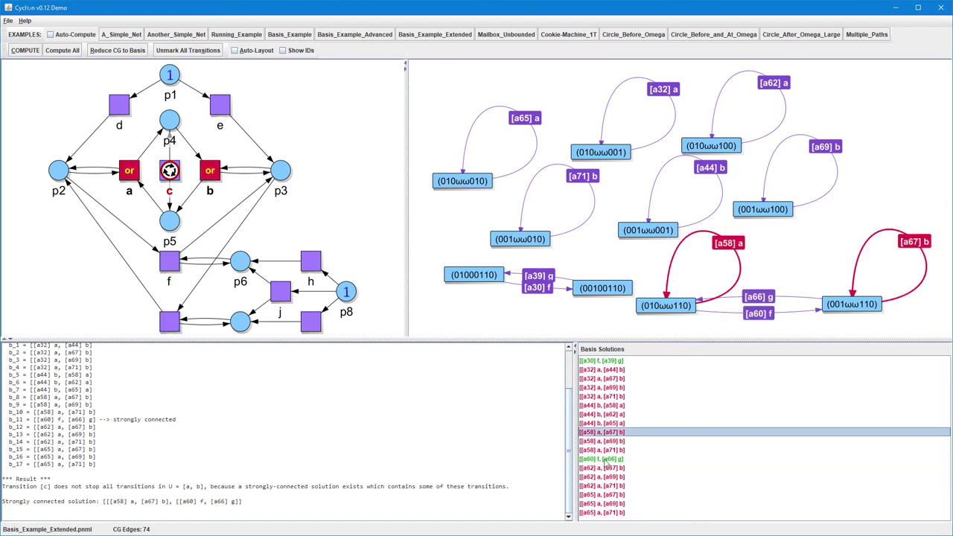
left_click(605, 460, "ctrl")
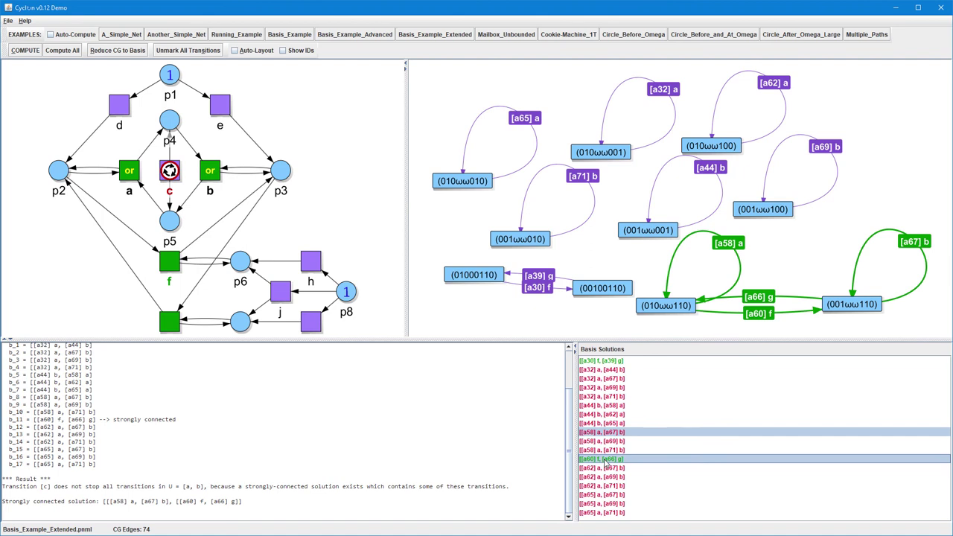